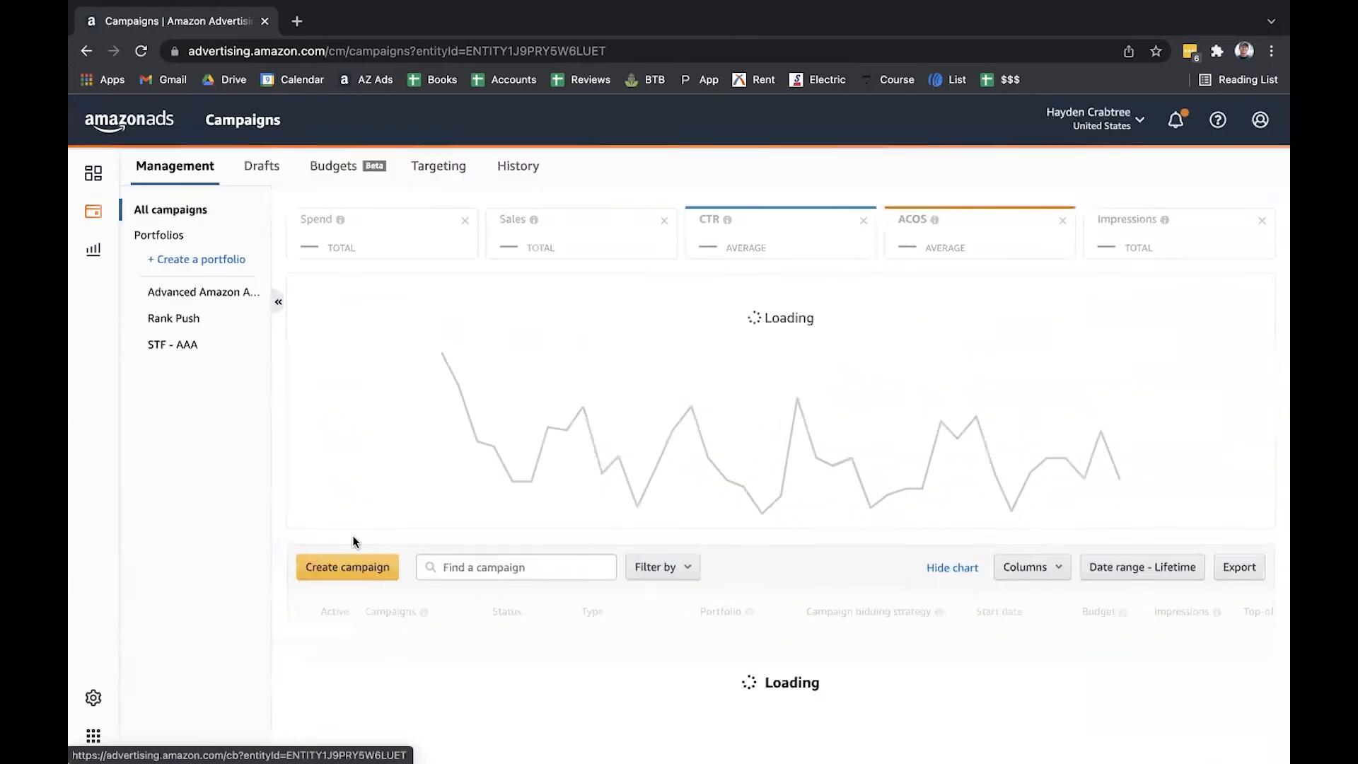
Start creating a new advertising campaign from the campaigns overview.
{"action": "left_click", "coordinate": [343, 574]}
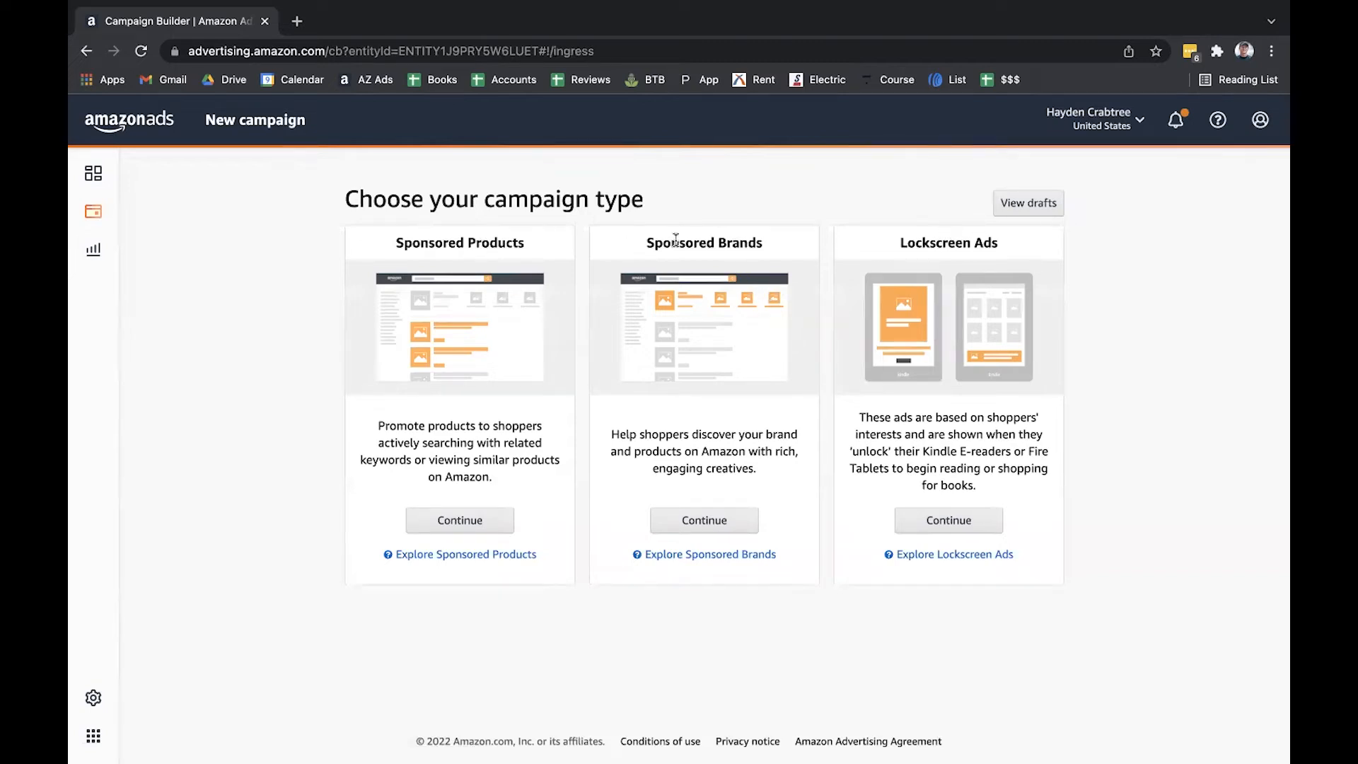
Open amazon.com in a separate browser tab and search the store for "fiction books".
{"action": "left_click", "coordinate": [299, 22]}
{"action": "type", "text": "amazon.com"}
{"action": "key", "text": "Return"}
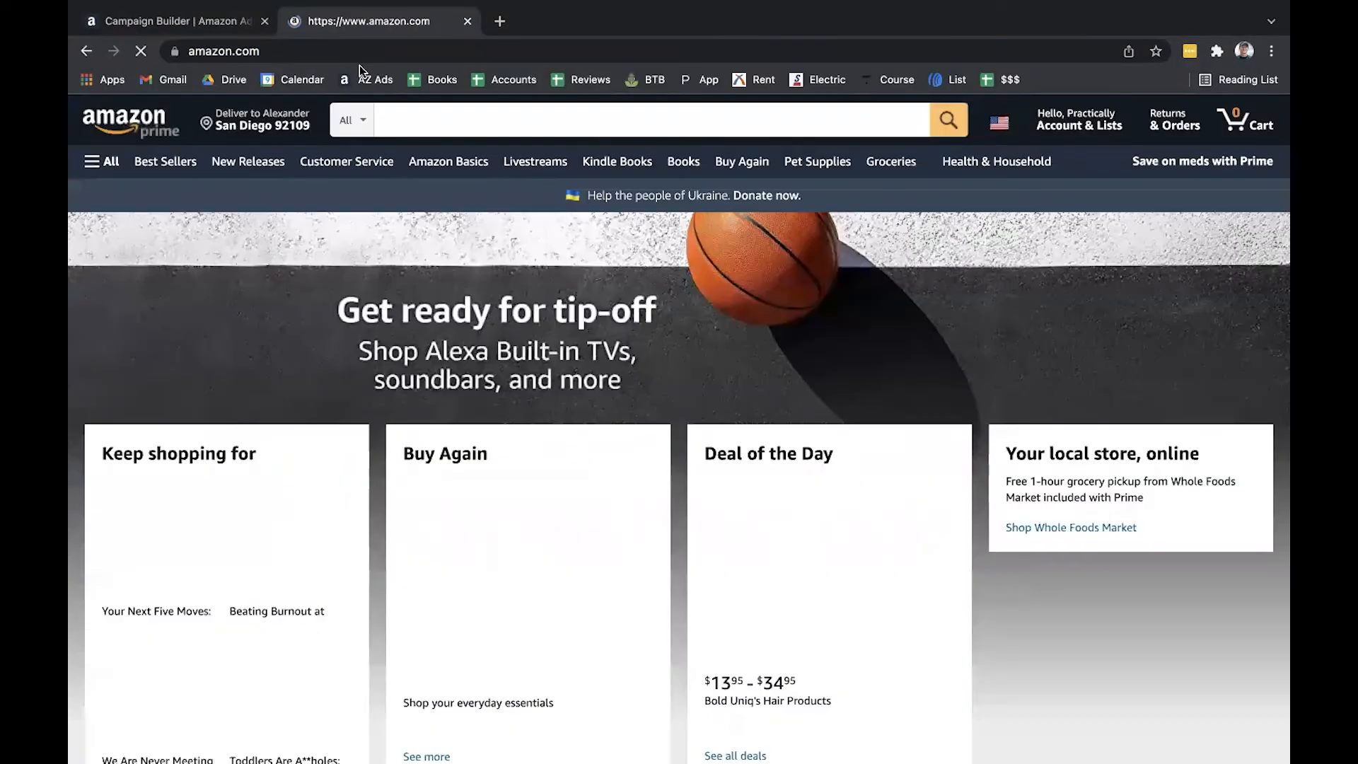
{"action": "left_click", "coordinate": [423, 113]}
{"action": "type", "text": "fiction books"}
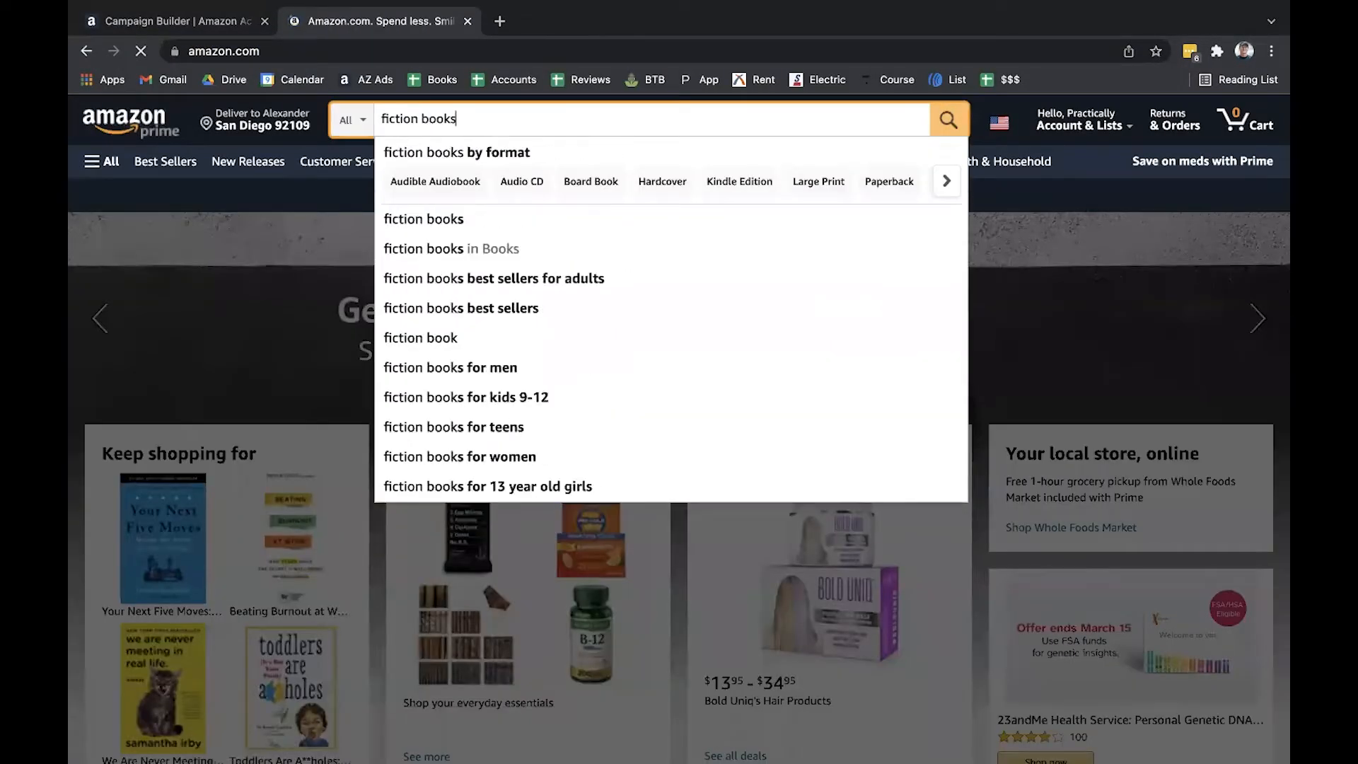
{"action": "key", "text": "Return"}
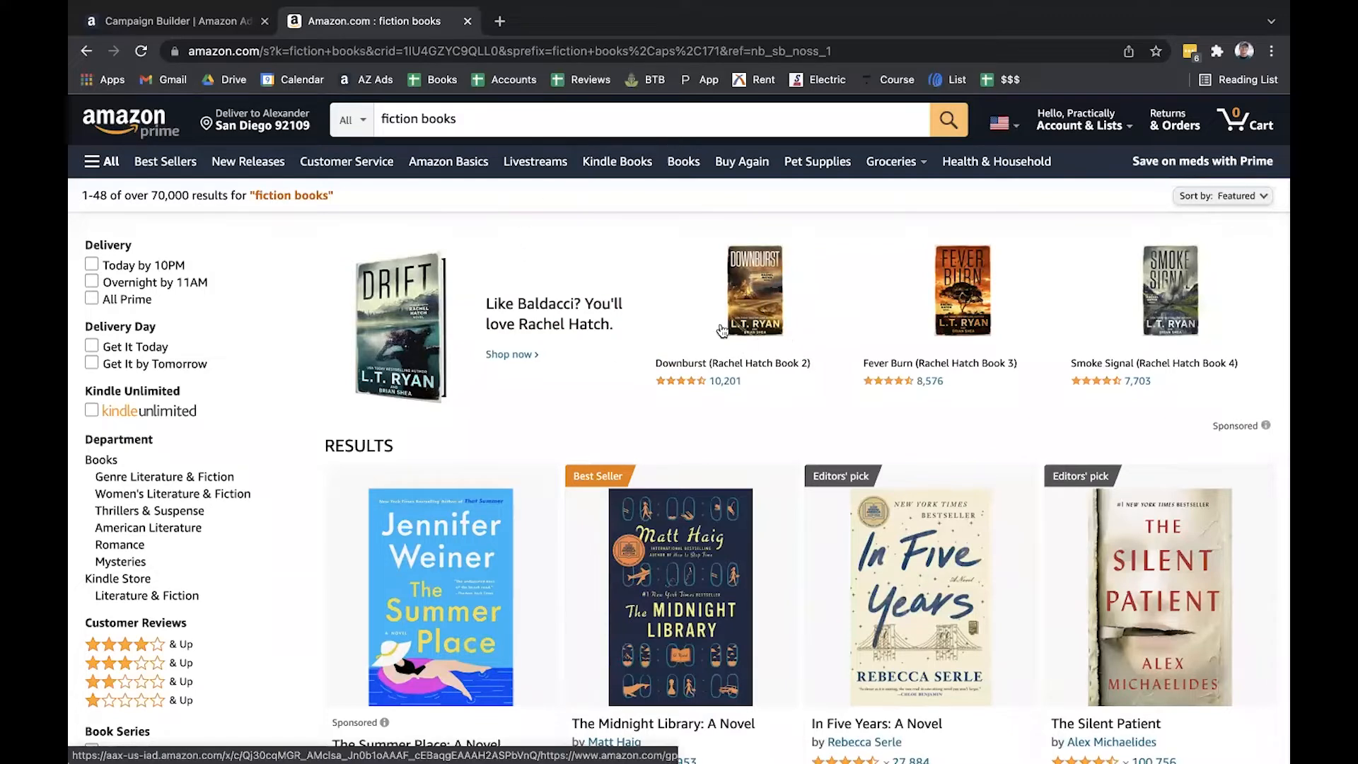
Return to the campaign builder and continue with Sponsored Products as the campaign type.
{"action": "left_click", "coordinate": [184, 21]}
{"action": "left_click_drag", "start_coordinate": [678, 241], "coordinate": [736, 269]}
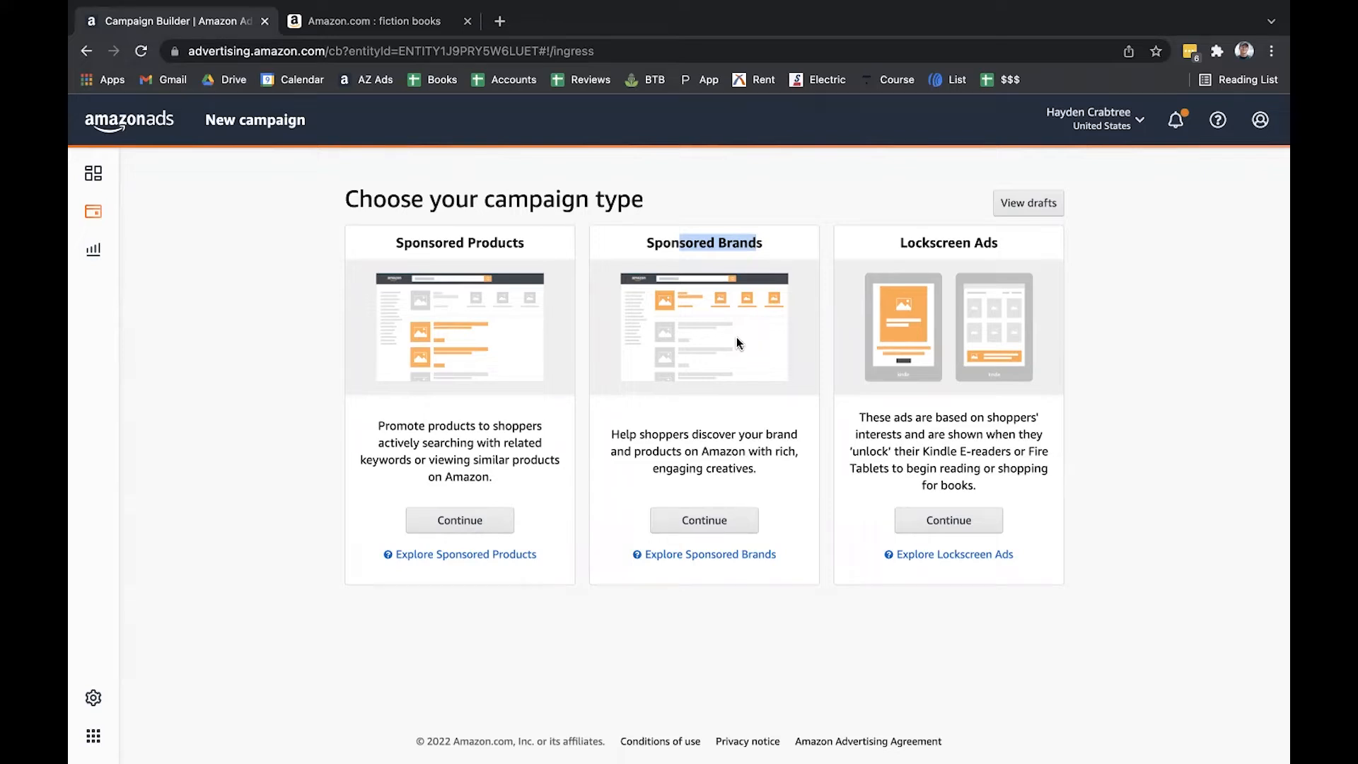
{"action": "left_click_drag", "start_coordinate": [394, 243], "coordinate": [517, 244]}
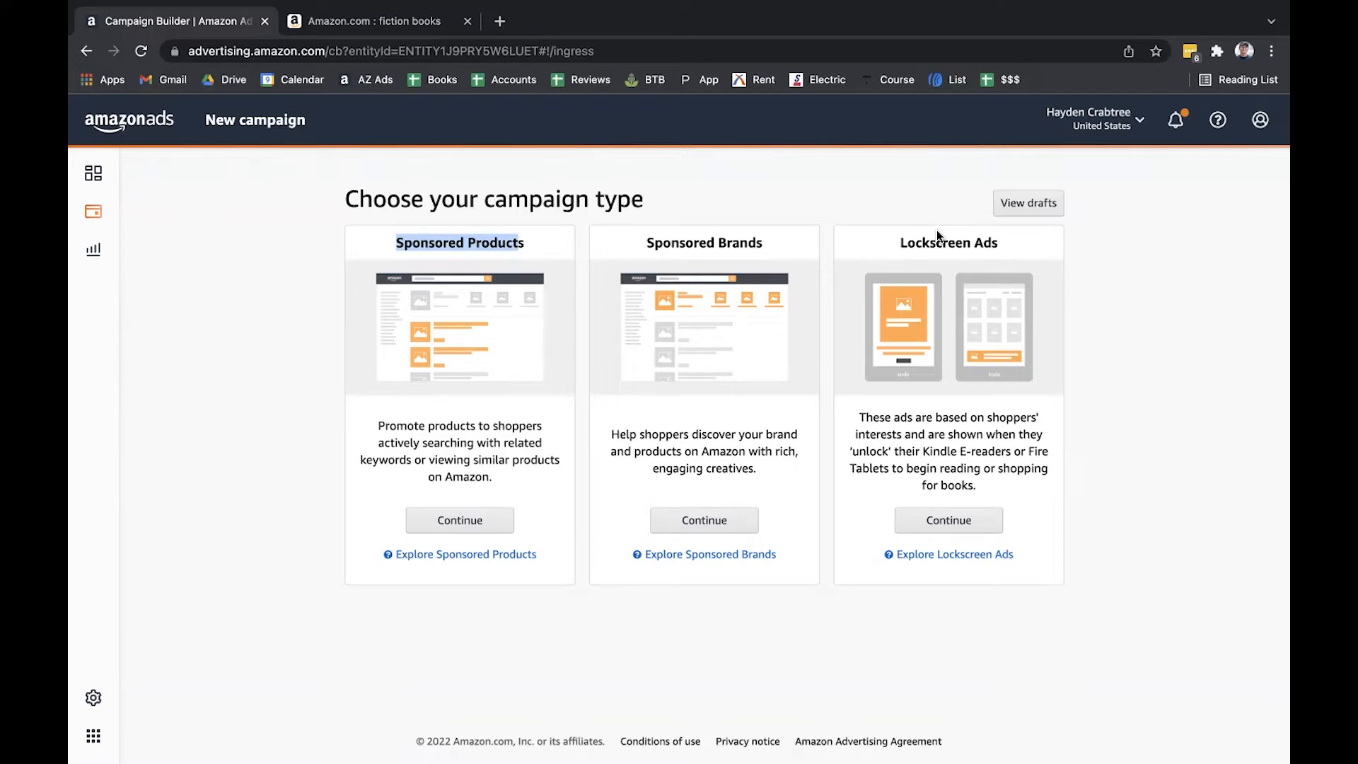
{"action": "left_click", "coordinate": [461, 244]}
{"action": "left_click_drag", "start_coordinate": [528, 243], "coordinate": [380, 242]}
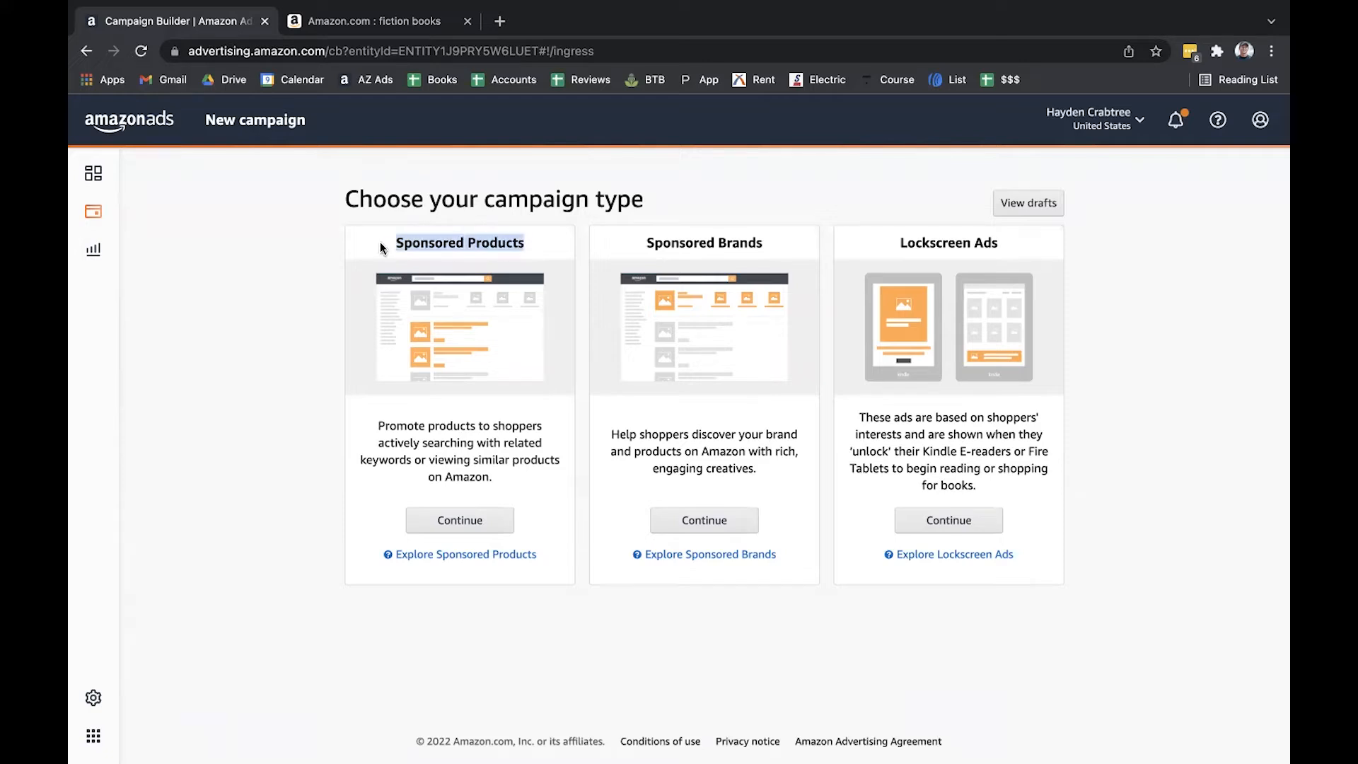
{"action": "left_click", "coordinate": [455, 521]}
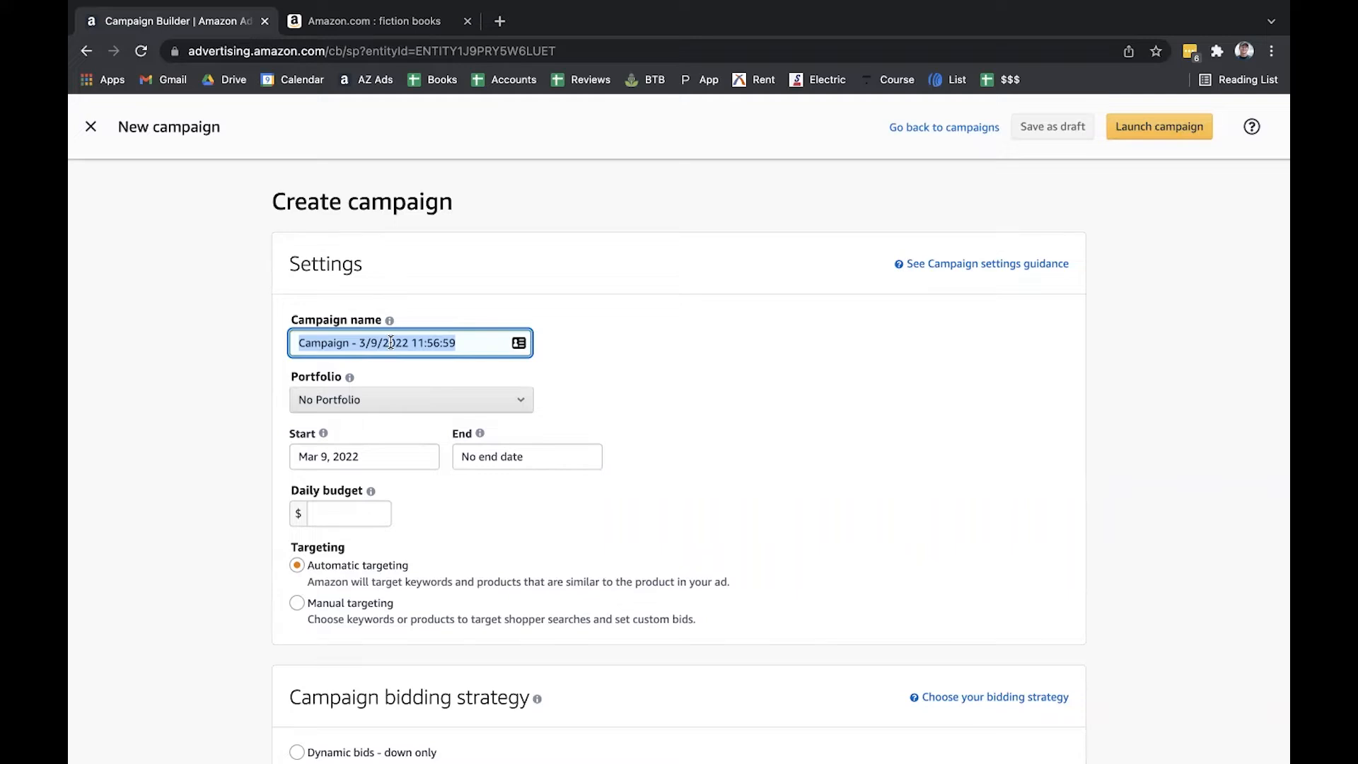
Replace the default campaign name with "BA | T | EP | Auto".
{"action": "key", "text": "BackSpace"}
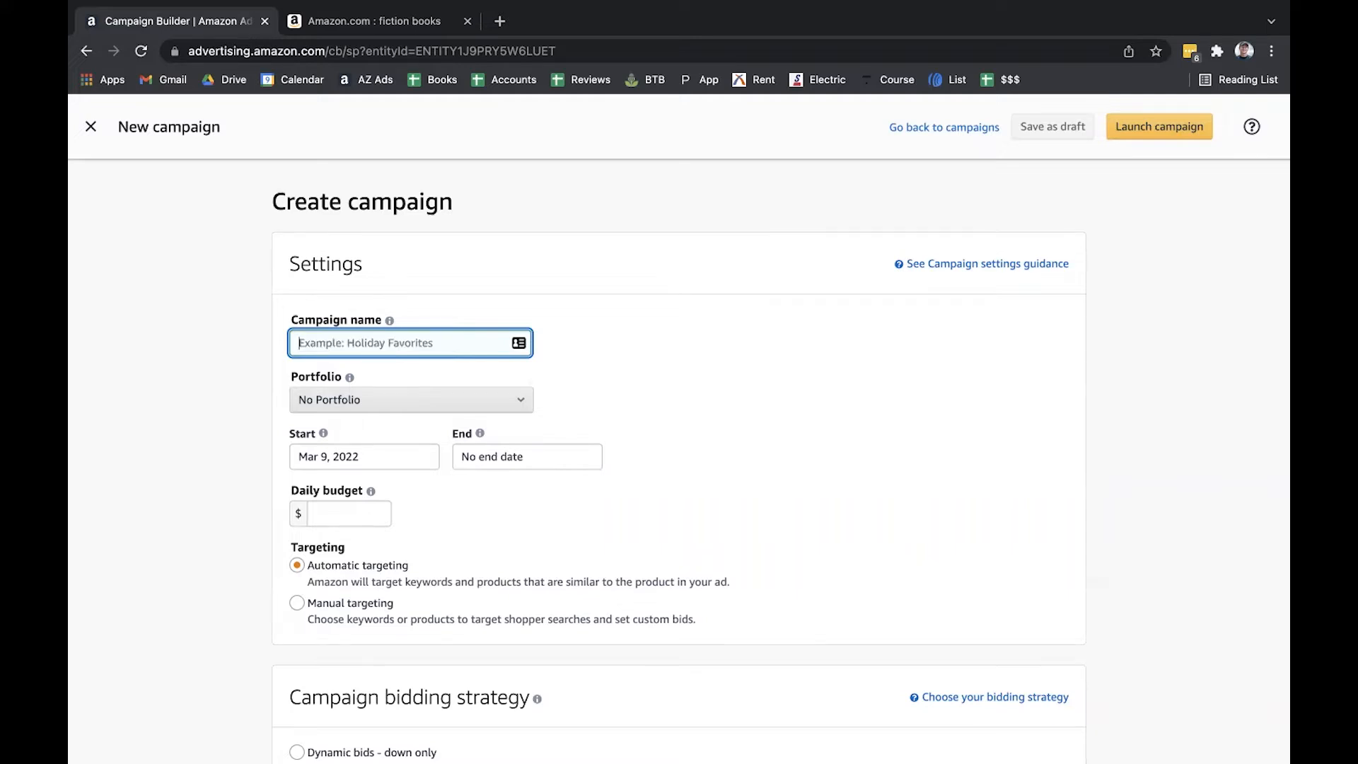
{"action": "type", "text": "BA |"}
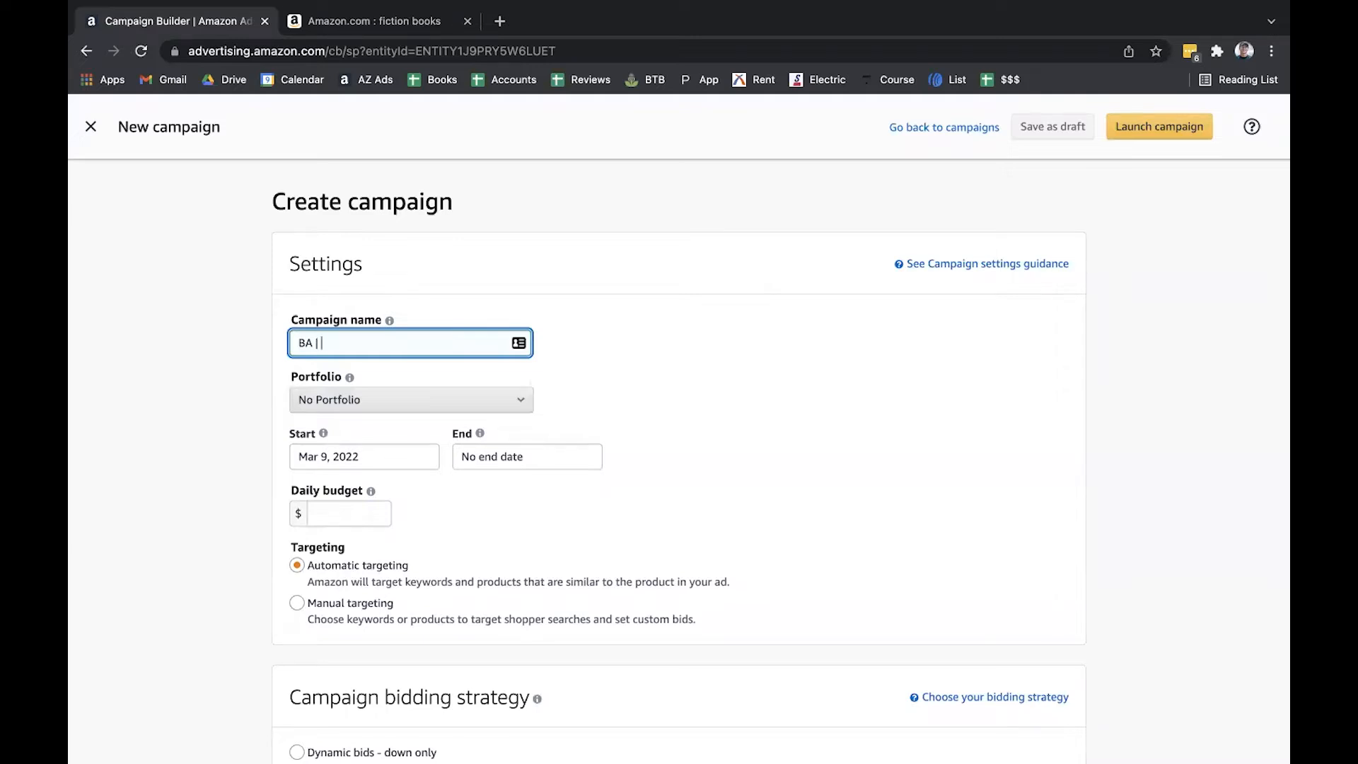
{"action": "type", "text": "O"}
{"action": "key", "text": "BackSpace"}
{"action": "type", "text": "T | P"}
{"action": "key", "text": "BackSpace"}
{"action": "type", "text": "EP | Auto"}
{"action": "key", "text": "BackSpace"}
{"action": "key", "text": "BackSpace"}
{"action": "key", "text": "BackSpace"}
{"action": "key", "text": "BackSpace"}
{"action": "type", "text": "C"}
{"action": "key", "text": "BackSpace"}
{"action": "type", "text": "Auto"}
{"action": "left_click", "coordinate": [340, 401]}
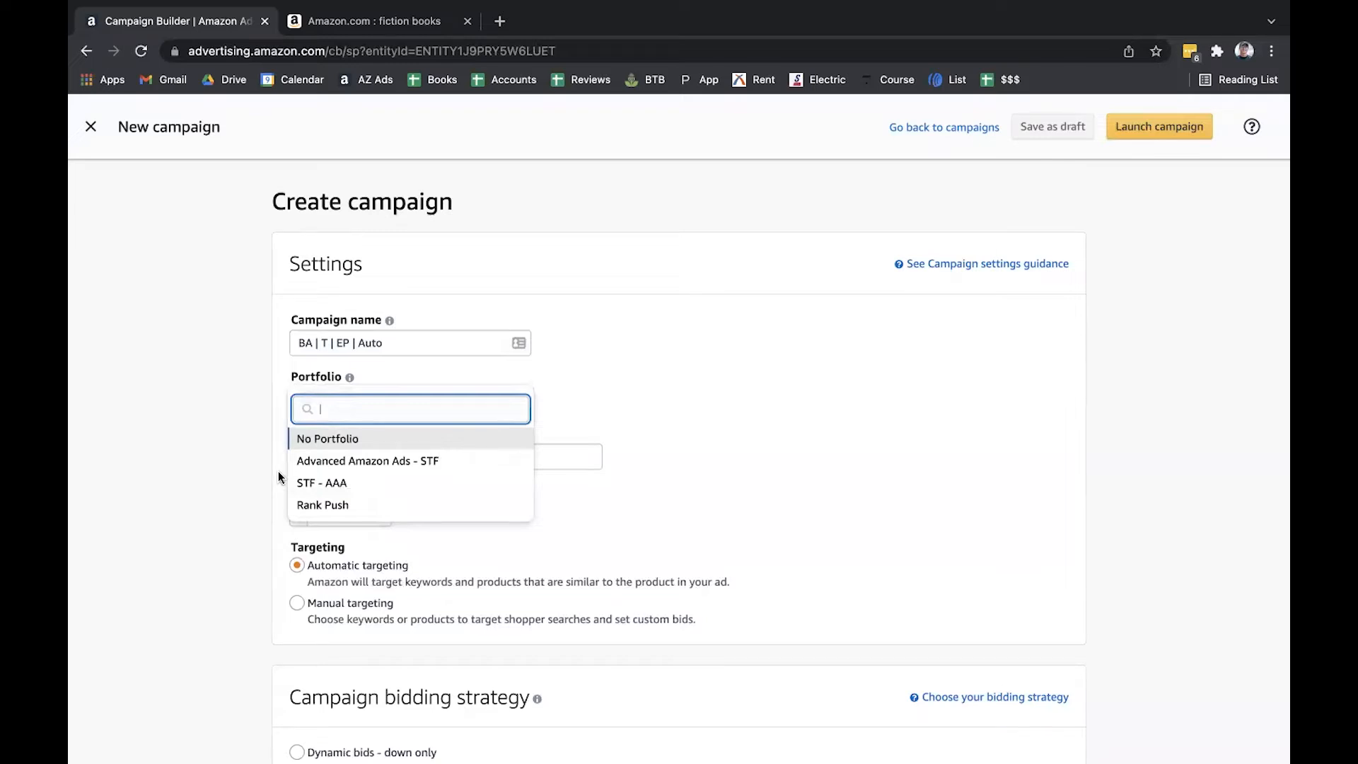
{"action": "left_click", "coordinate": [236, 483]}
{"action": "mouse_move", "coordinate": [367, 493]}
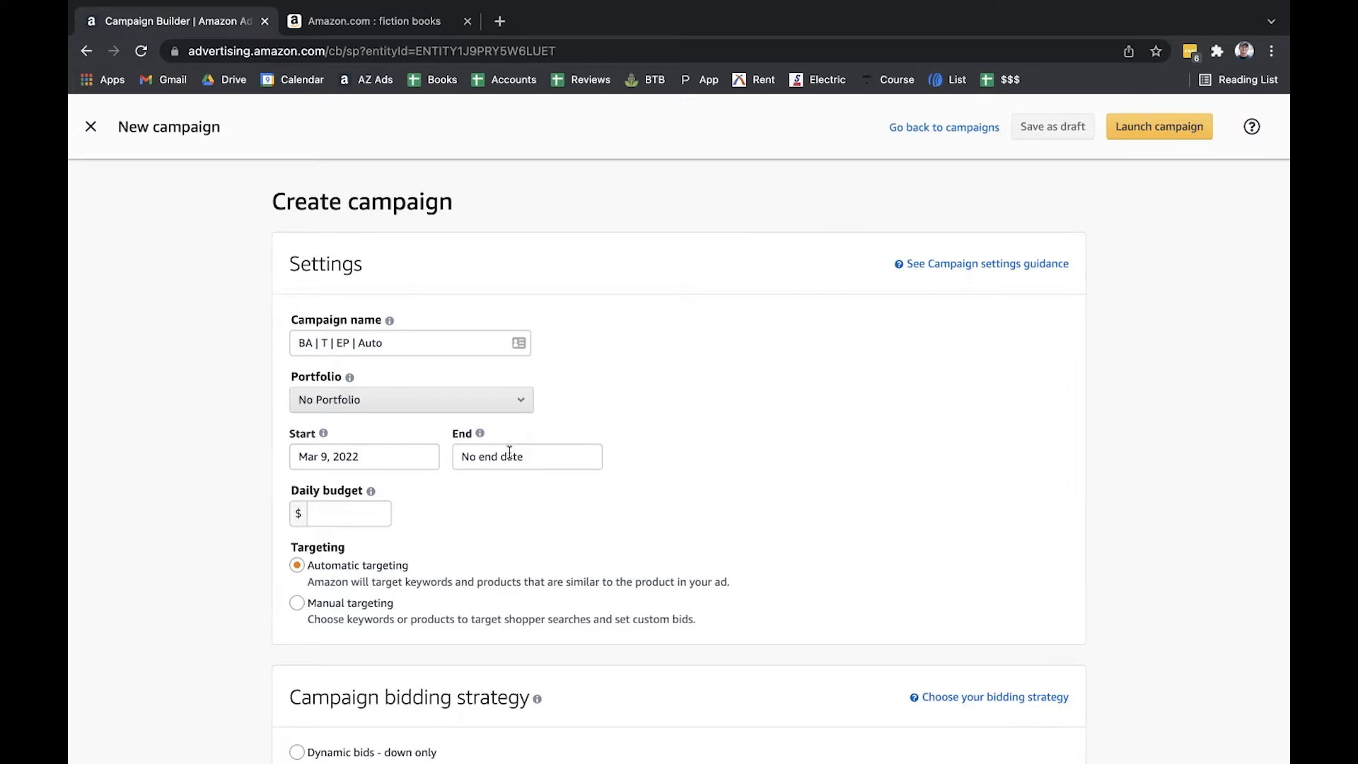
Select automatic targeting in the campaign settings.
{"action": "left_click", "coordinate": [379, 514]}
{"action": "scroll", "coordinate": [409, 413], "scroll_direction": "down", "scroll_amount": 1}
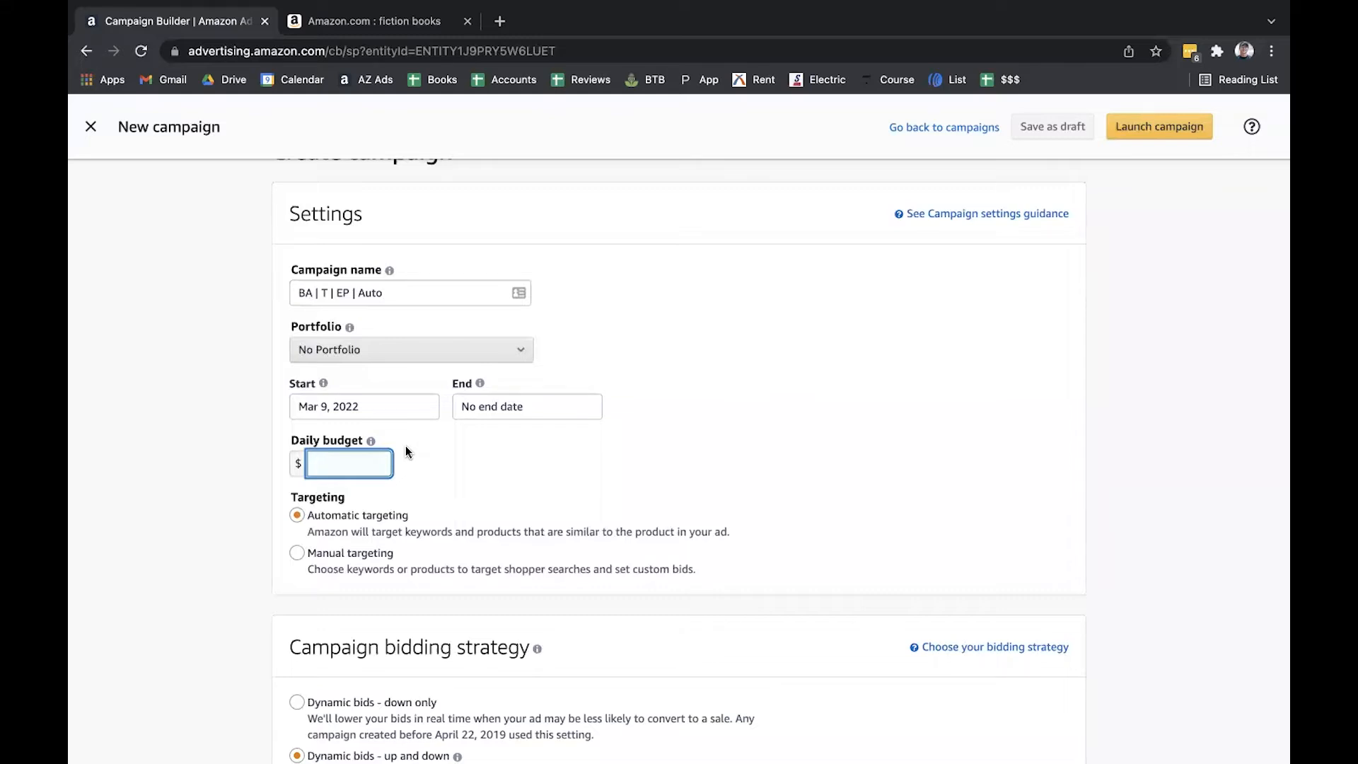
{"action": "scroll", "coordinate": [405, 446], "scroll_direction": "down", "scroll_amount": 2}
{"action": "double_click", "coordinate": [330, 418]}
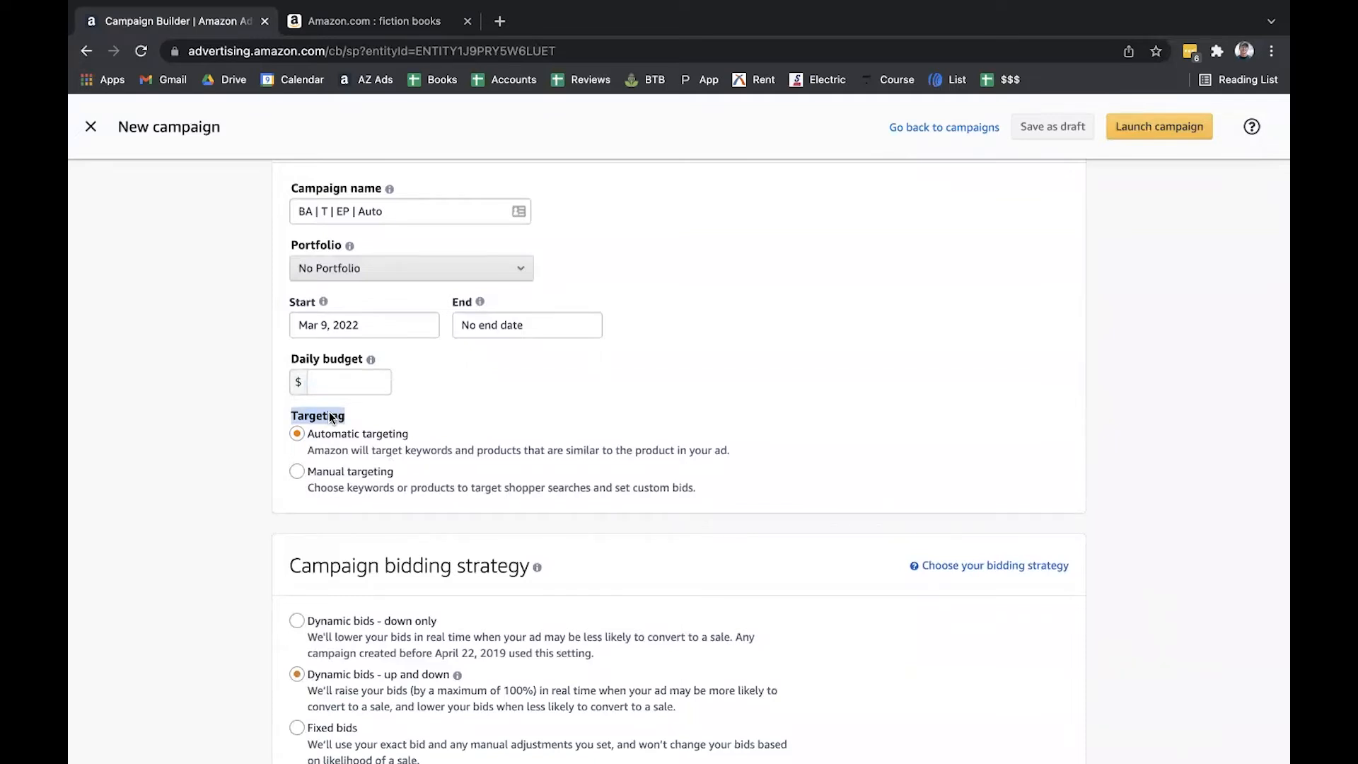
{"action": "left_click", "coordinate": [316, 421]}
{"action": "left_click", "coordinate": [346, 437]}
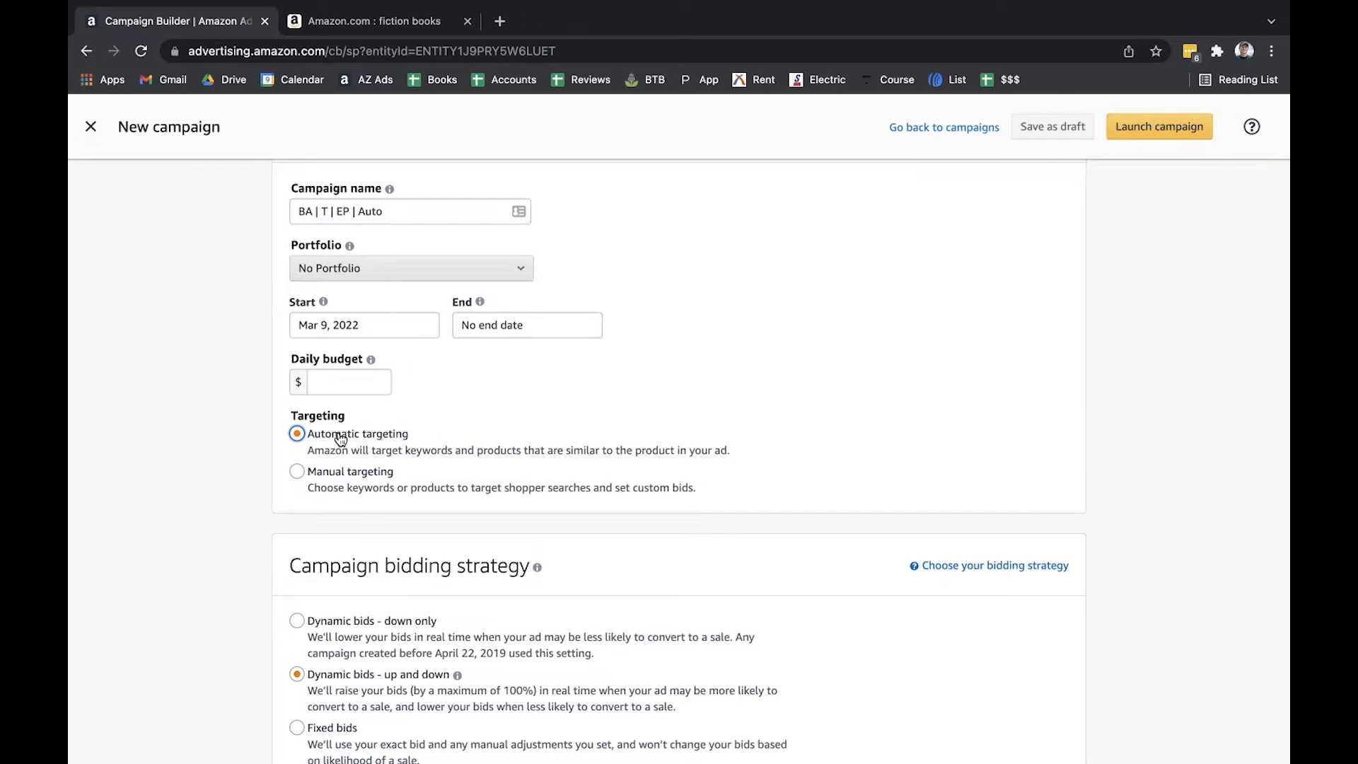
Set the campaign bidding strategy to Fixed bids.
{"action": "scroll", "coordinate": [341, 439], "scroll_direction": "down", "scroll_amount": 1}
{"action": "scroll", "coordinate": [422, 427], "scroll_direction": "down", "scroll_amount": 2}
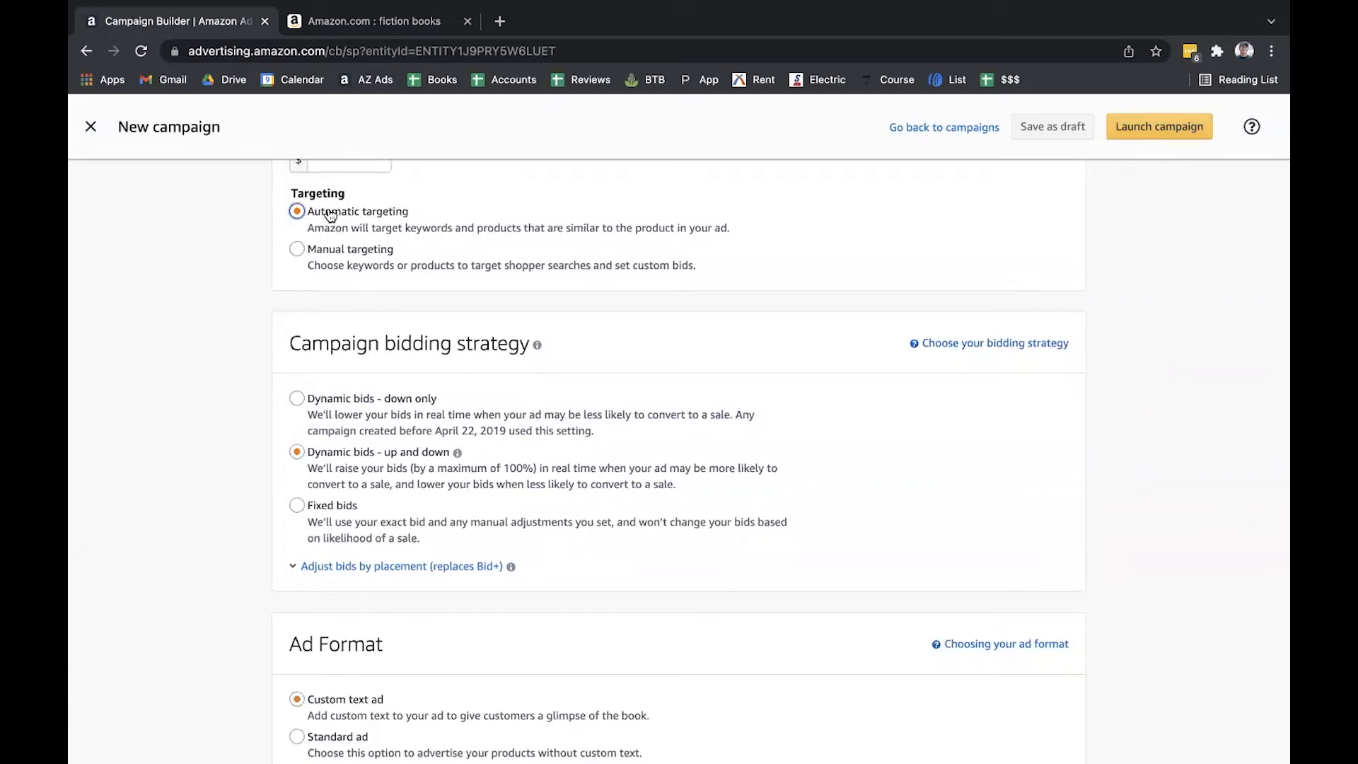
{"action": "scroll", "coordinate": [452, 504], "scroll_direction": "down", "scroll_amount": 5}
{"action": "scroll", "coordinate": [449, 507], "scroll_direction": "up", "scroll_amount": 3}
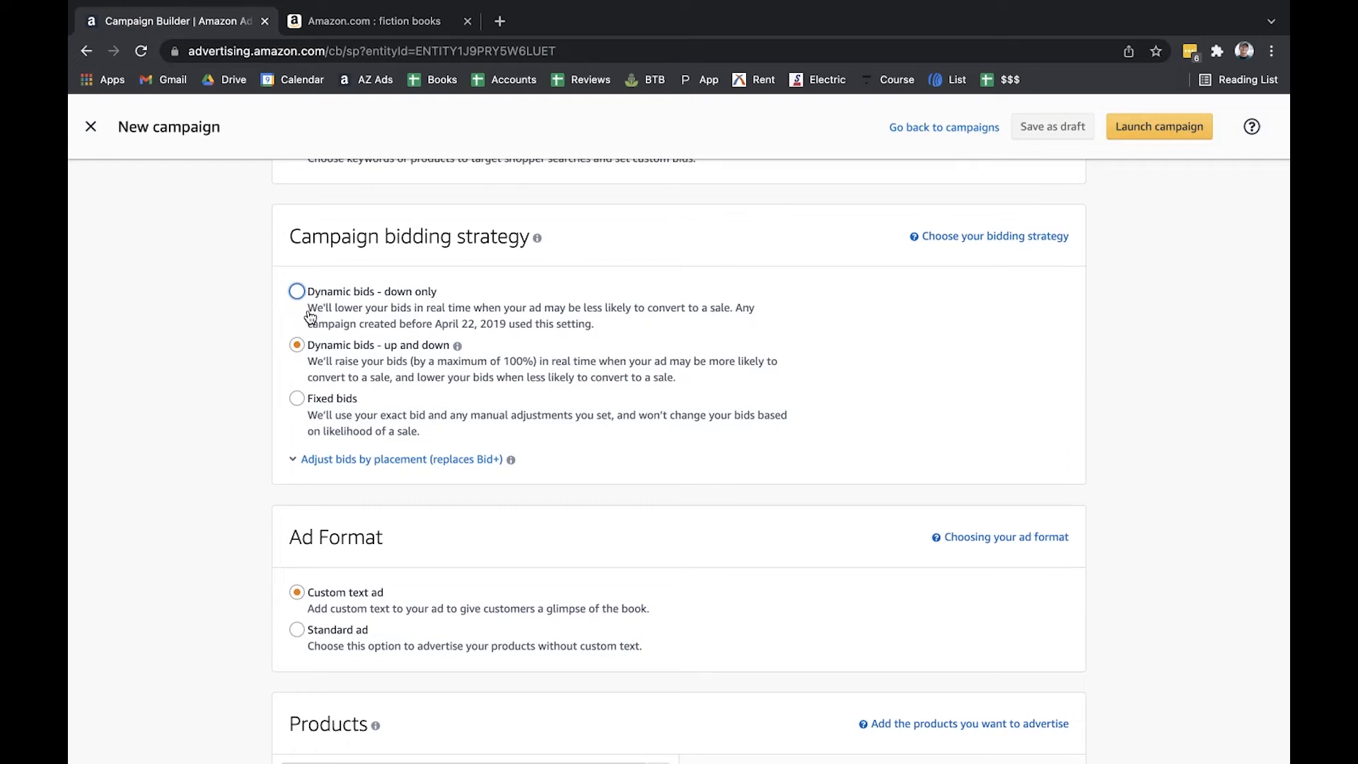
{"action": "left_click", "coordinate": [334, 400]}
Add the $3.99 edition of "Skip the Flip: Secrets the 1% Know About Real Estate Investing" to the advertised products.
{"action": "scroll", "coordinate": [339, 406], "scroll_direction": "down", "scroll_amount": 3}
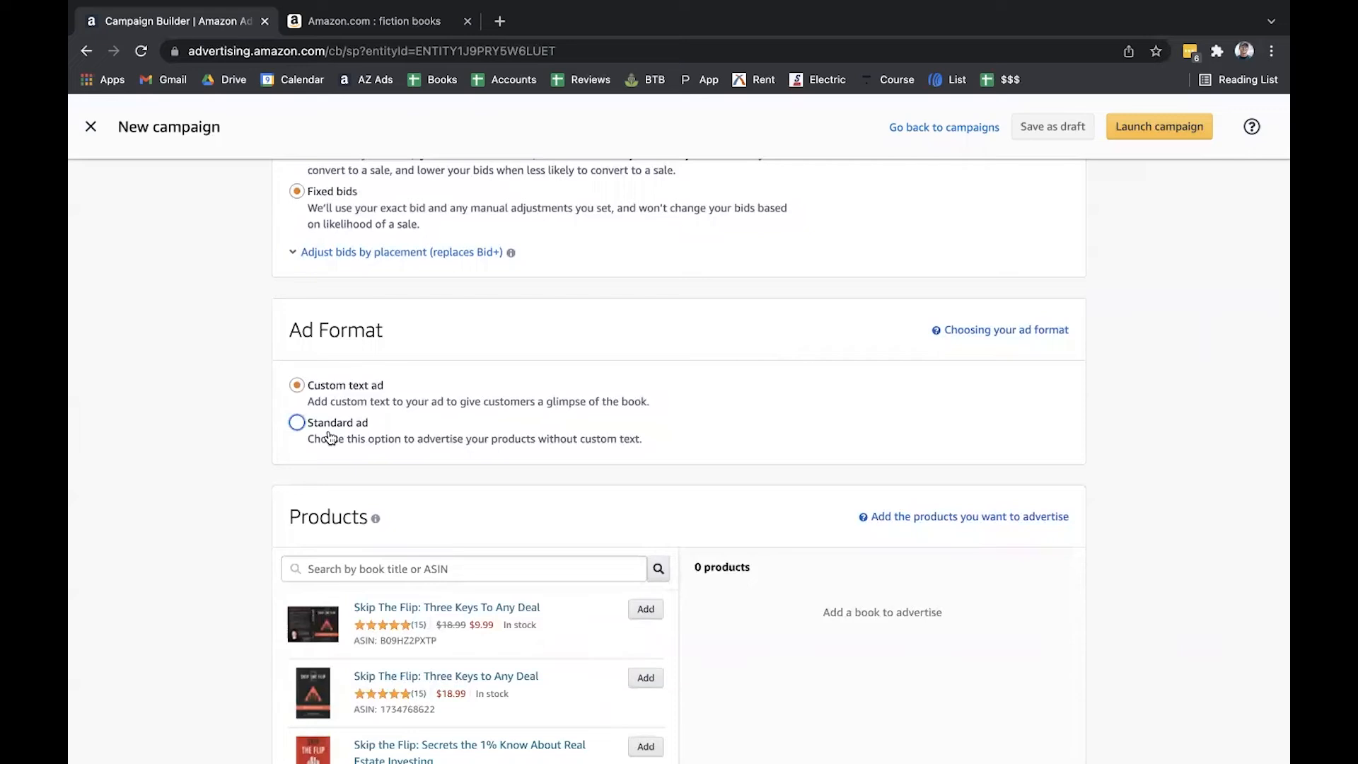
{"action": "scroll", "coordinate": [327, 430], "scroll_direction": "down", "scroll_amount": 6}
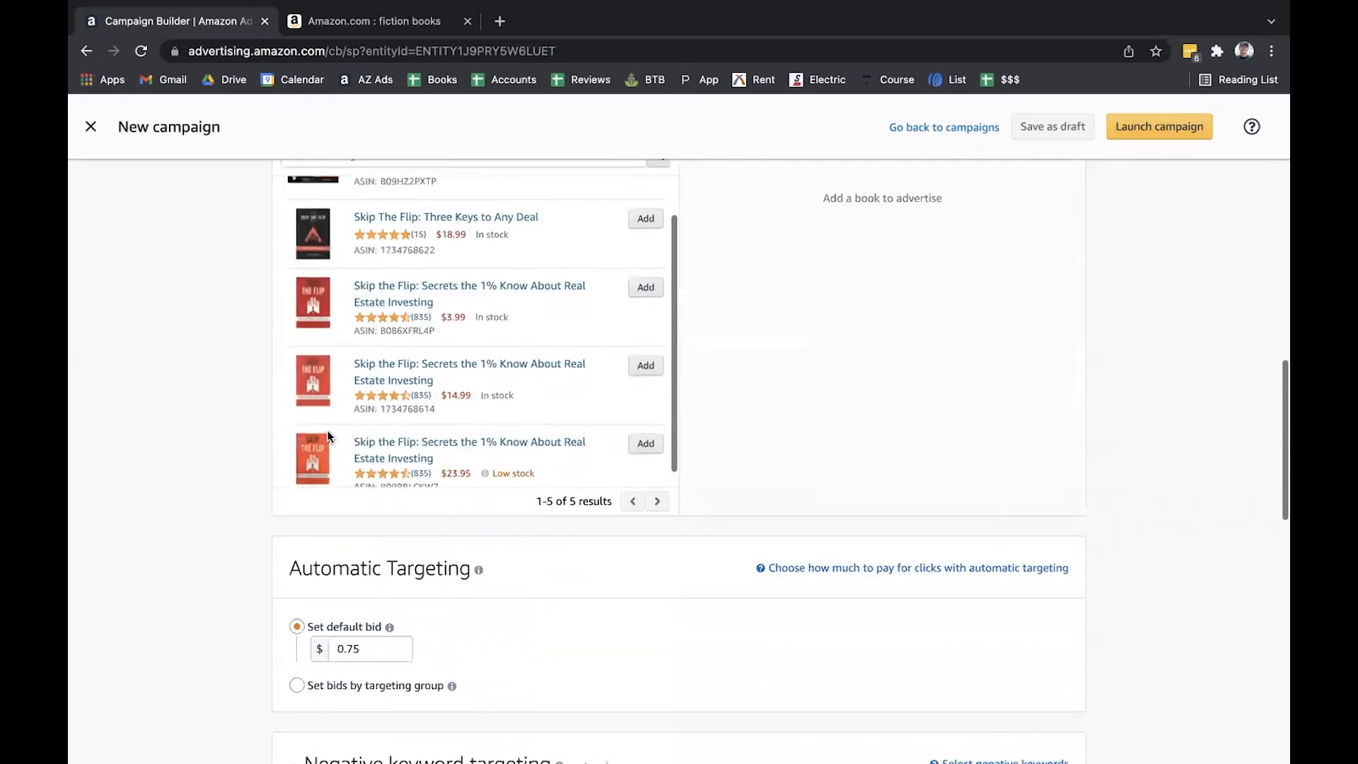
{"action": "scroll", "coordinate": [371, 631], "scroll_direction": "down", "scroll_amount": 5}
{"action": "scroll", "coordinate": [371, 631], "scroll_direction": "up", "scroll_amount": 7}
{"action": "left_click", "coordinate": [640, 464]}
{"action": "scroll", "coordinate": [737, 647], "scroll_direction": "down", "scroll_amount": 7}
{"action": "scroll", "coordinate": [737, 647], "scroll_direction": "down", "scroll_amount": 8}
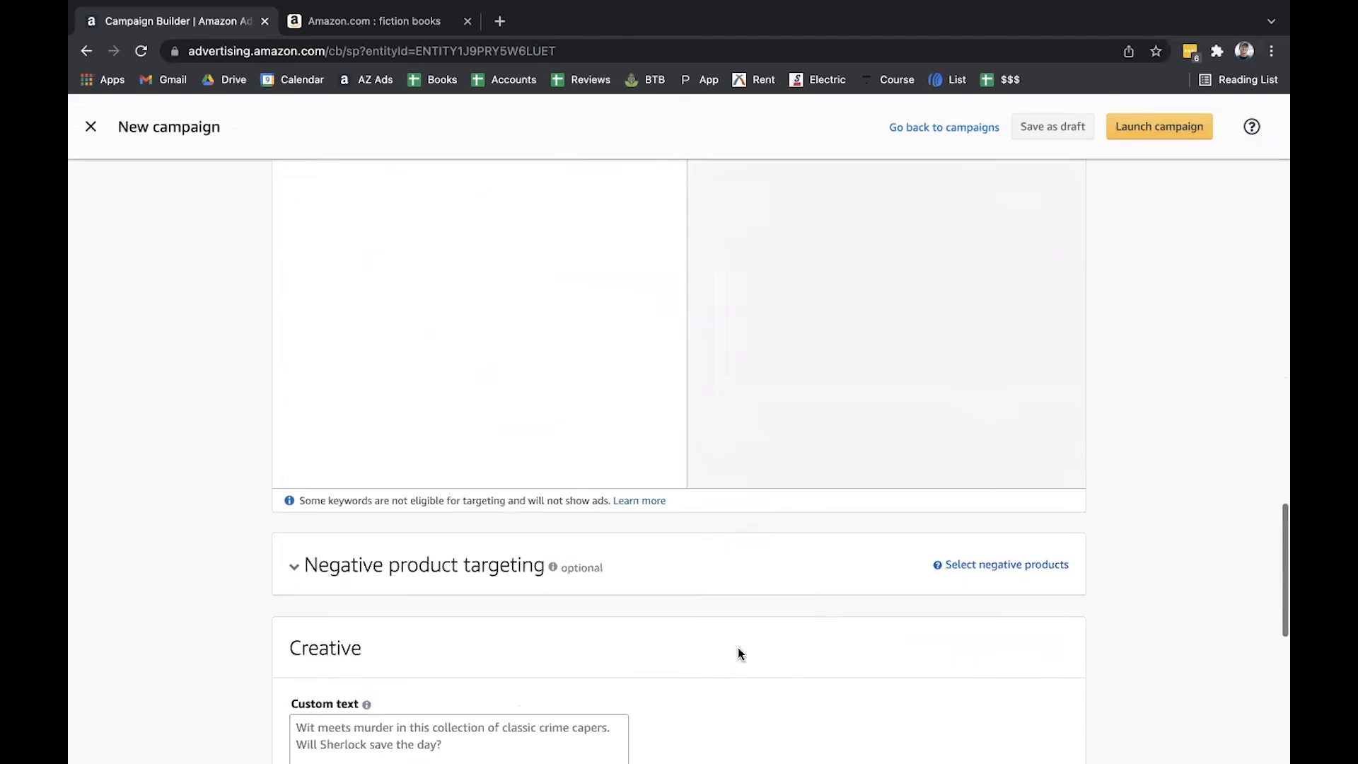
{"action": "scroll", "coordinate": [598, 455], "scroll_direction": "up", "scroll_amount": 15}
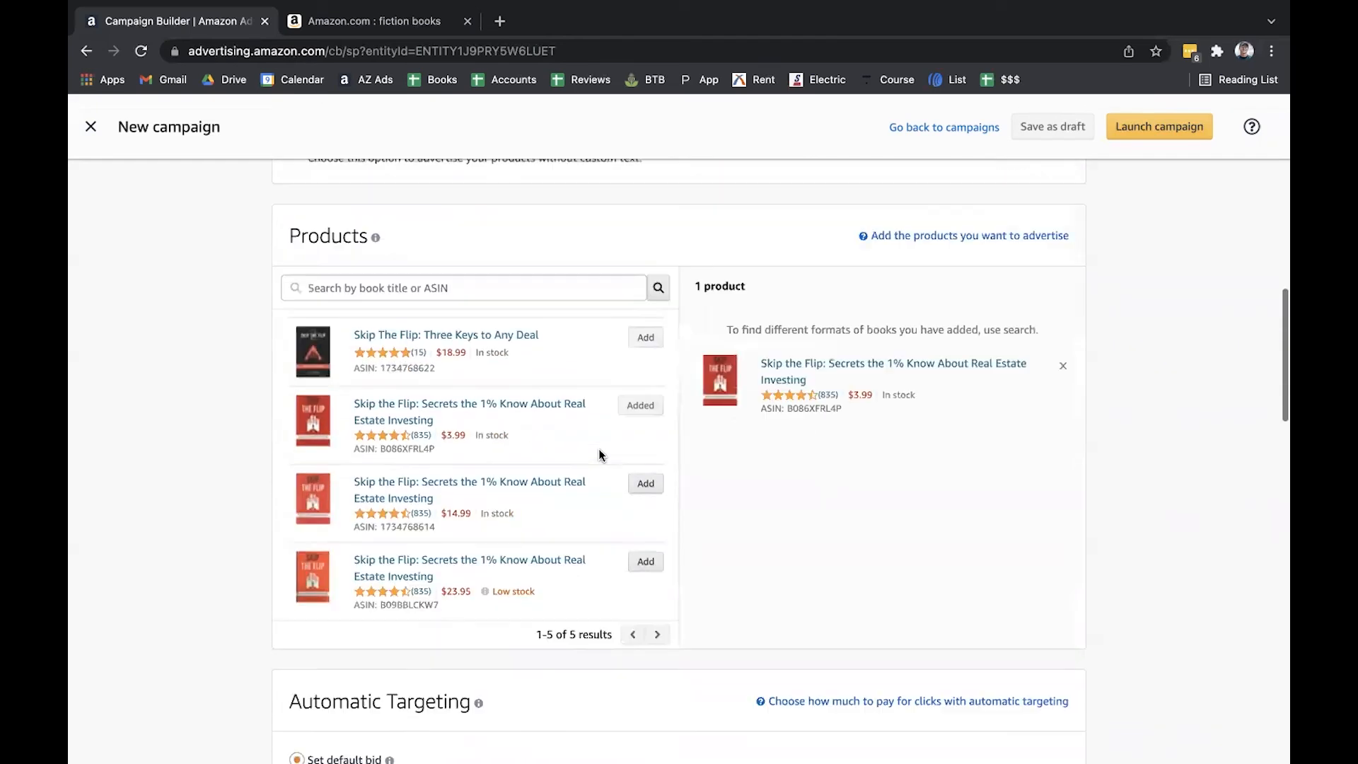
Remove the added "Skip the Flip" book from the advertised products.
{"action": "scroll", "coordinate": [599, 452], "scroll_direction": "up", "scroll_amount": 2}
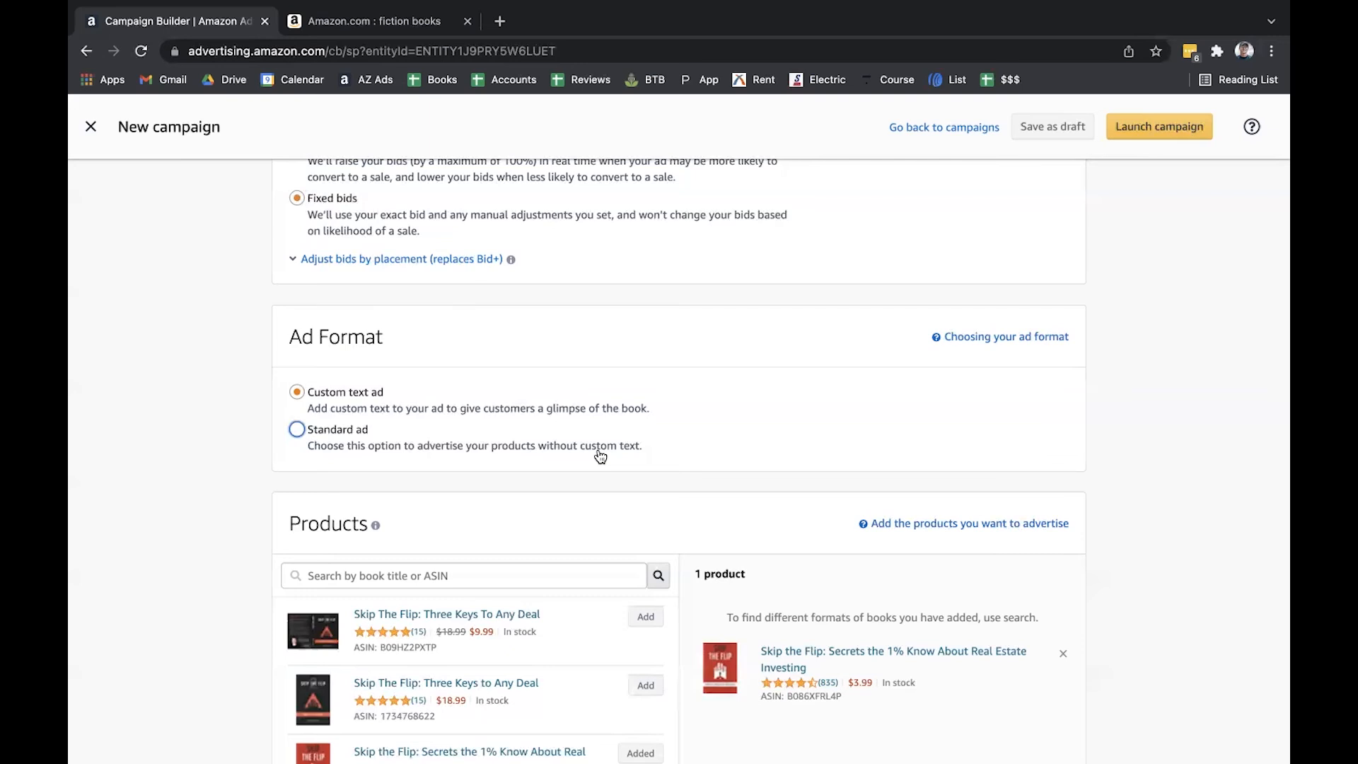
{"action": "scroll", "coordinate": [601, 456], "scroll_direction": "down", "scroll_amount": 5}
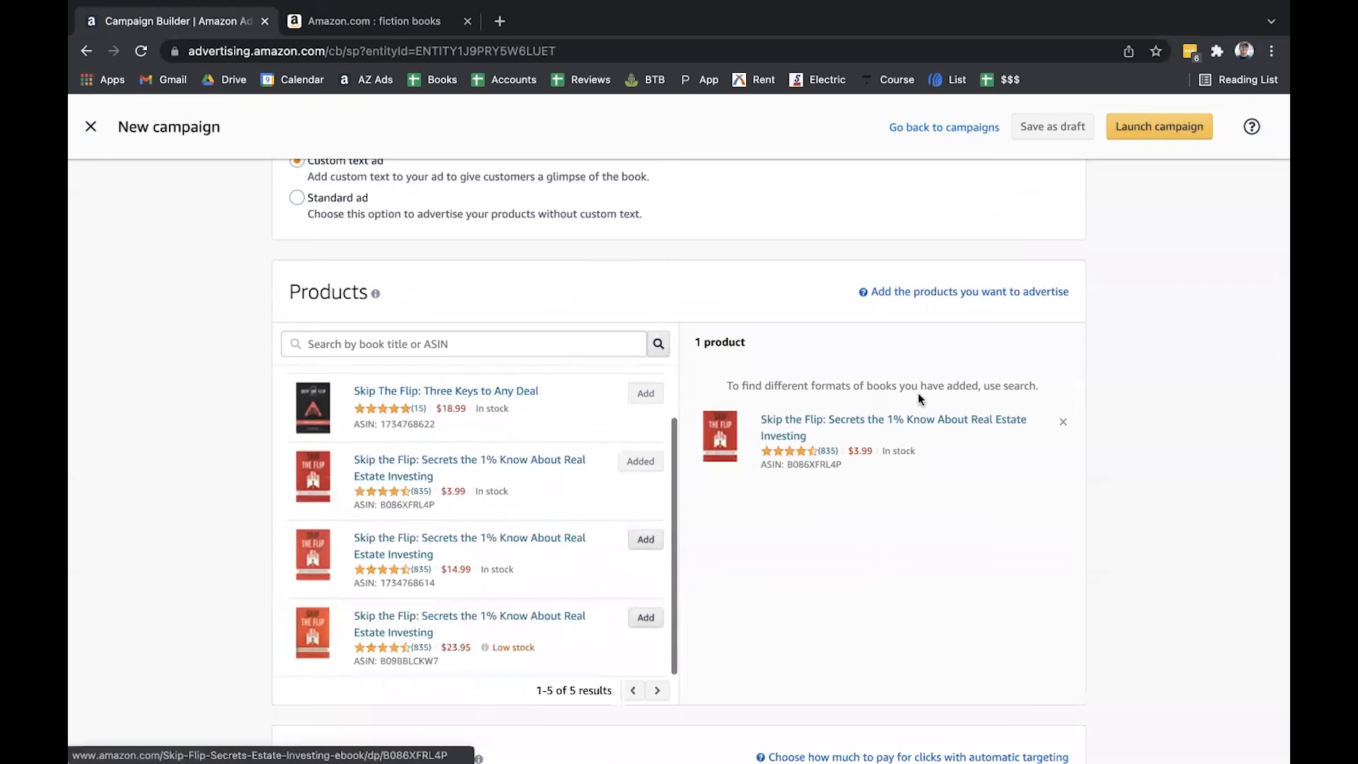
{"action": "left_click", "coordinate": [1064, 422]}
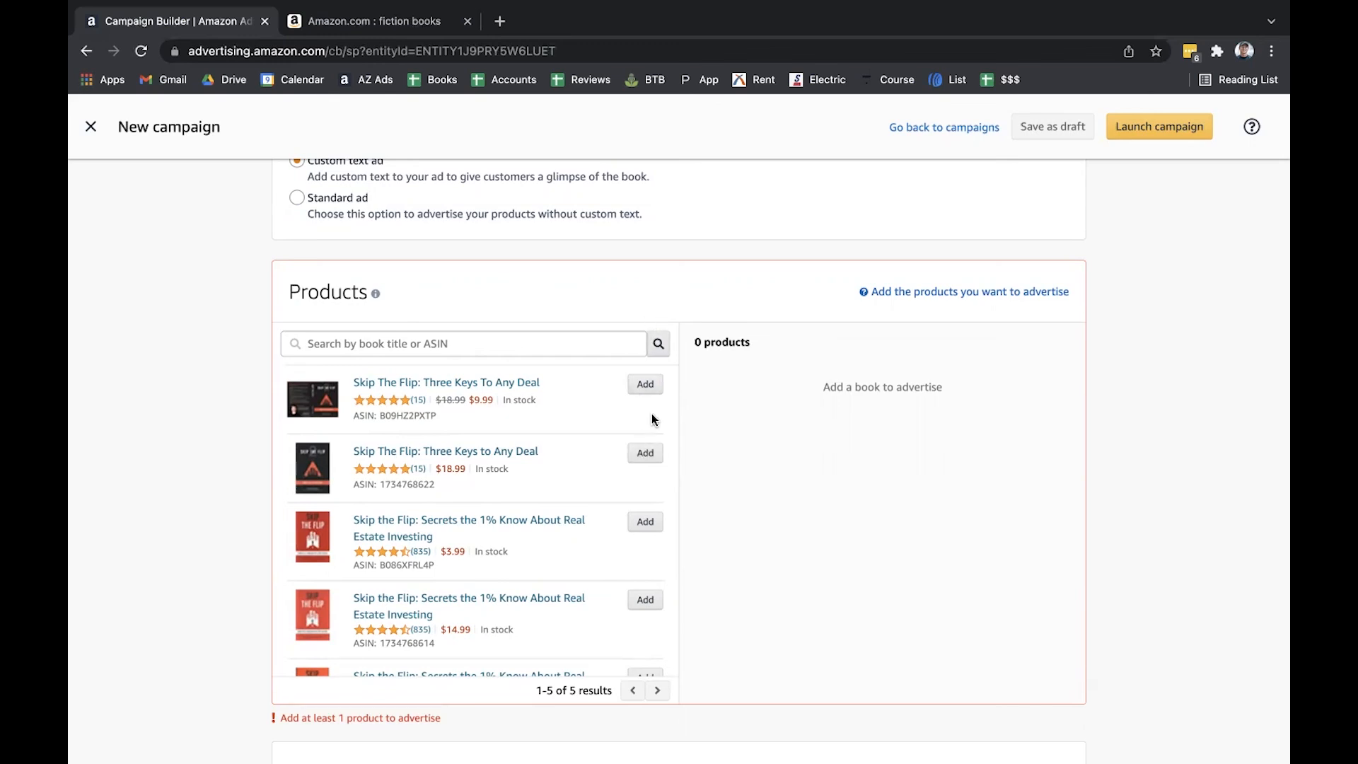
Switch automatic targeting from a single default bid to bids by targeting group.
{"action": "scroll", "coordinate": [595, 549], "scroll_direction": "down", "scroll_amount": 5}
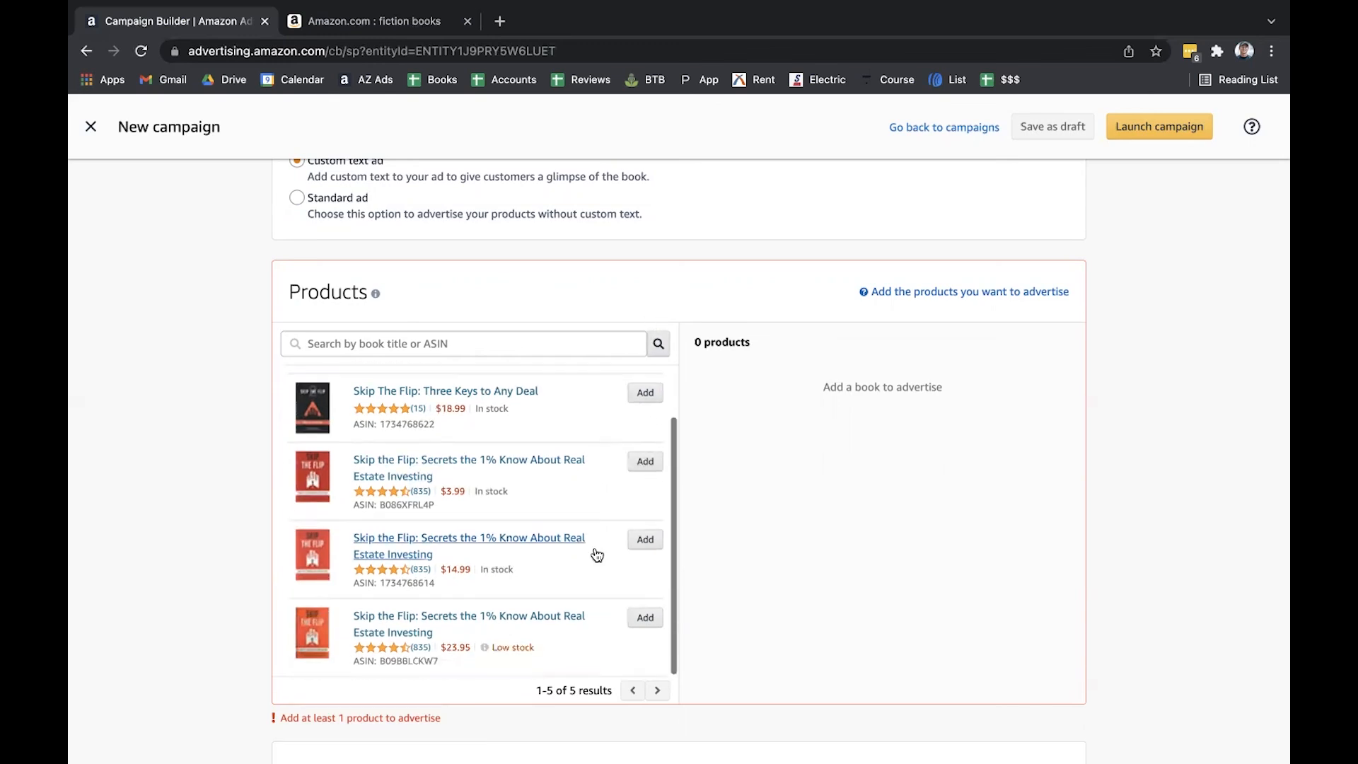
{"action": "scroll", "coordinate": [597, 555], "scroll_direction": "down", "scroll_amount": 3}
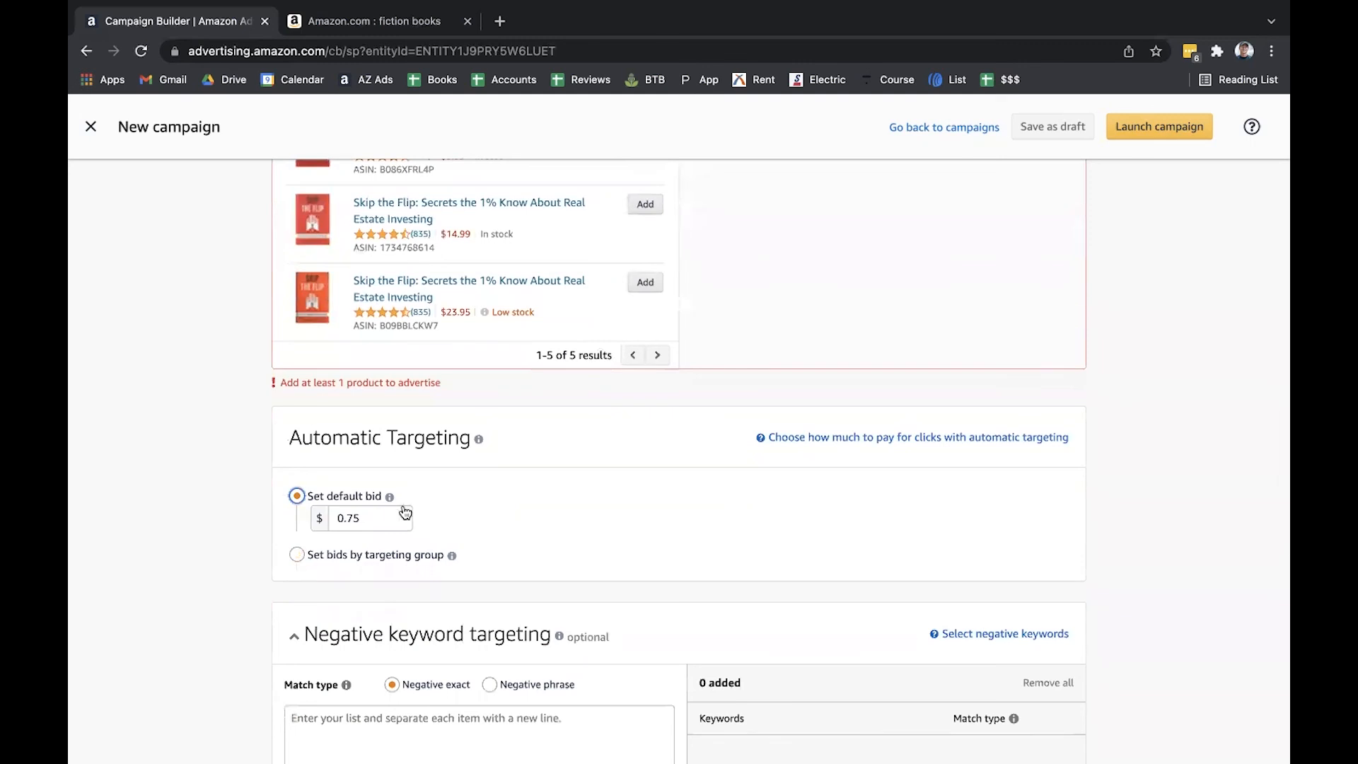
{"action": "double_click", "coordinate": [372, 514]}
{"action": "left_click", "coordinate": [297, 555]}
{"action": "scroll", "coordinate": [347, 566], "scroll_direction": "down", "scroll_amount": 2}
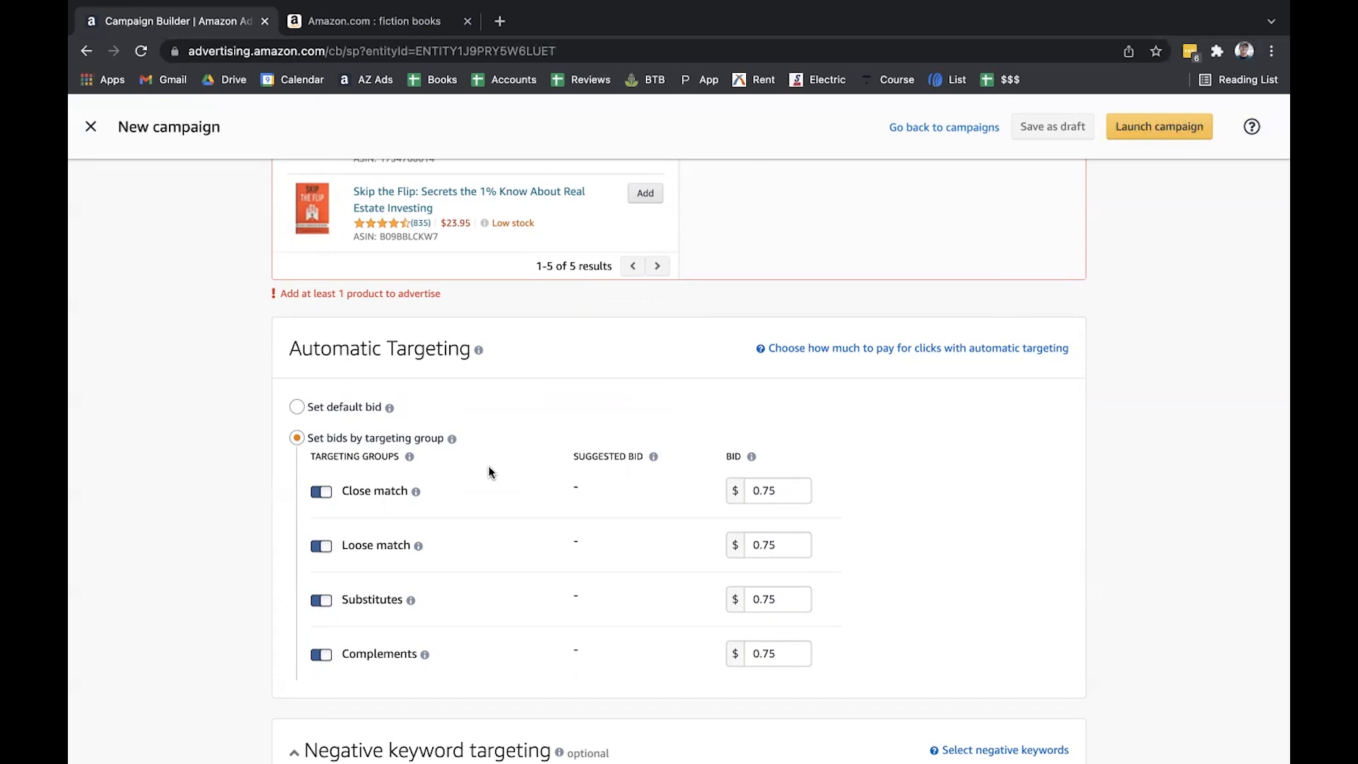
Examine the negative keyword targeting section and its match type options.
{"action": "scroll", "coordinate": [490, 471], "scroll_direction": "down", "scroll_amount": 5}
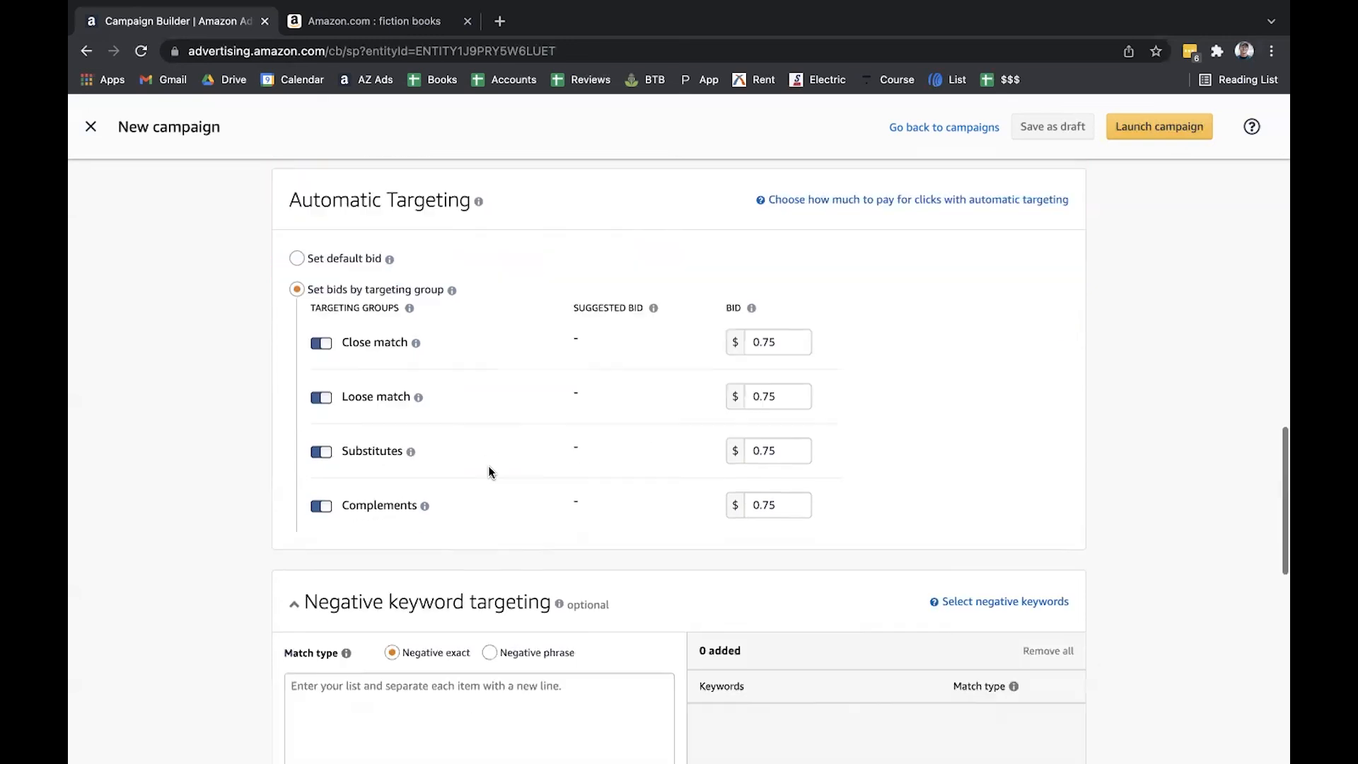
{"action": "scroll", "coordinate": [527, 380], "scroll_direction": "down", "scroll_amount": 2}
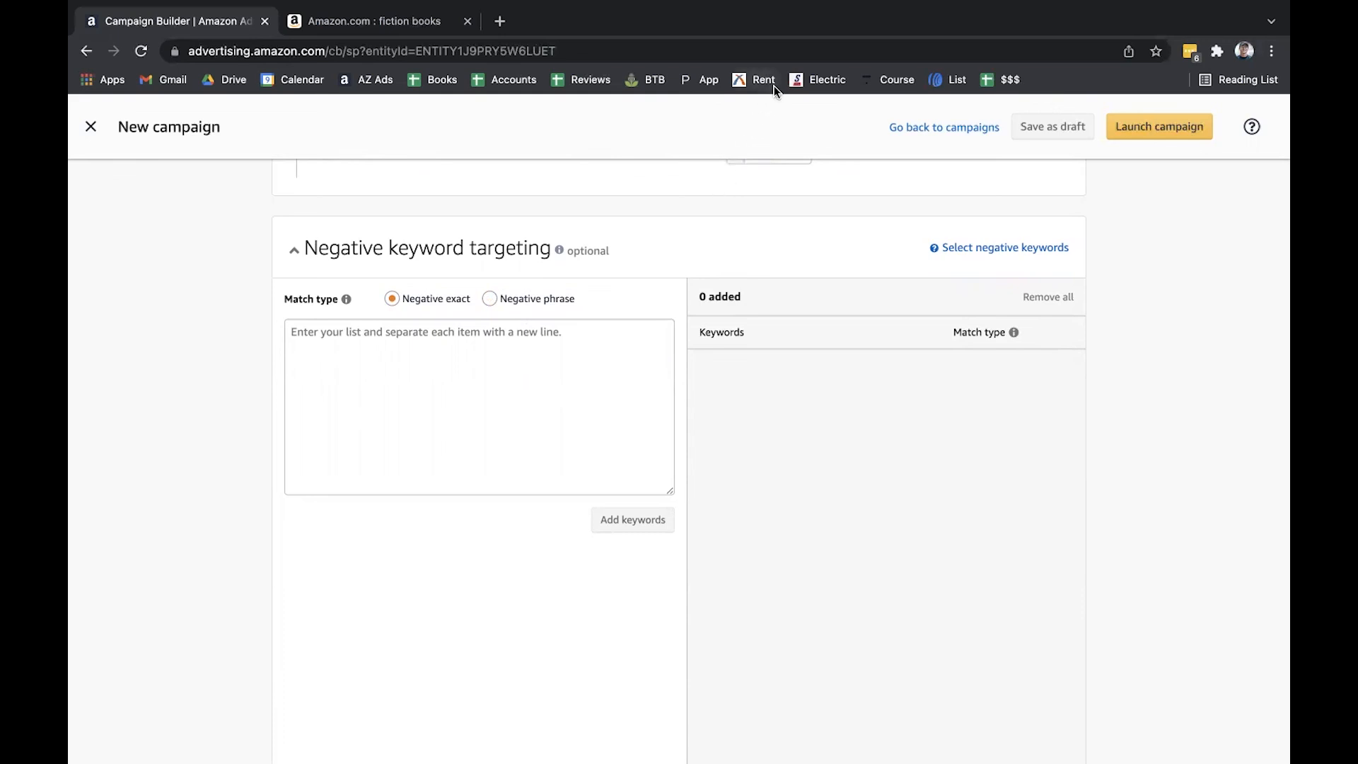
{"action": "scroll", "coordinate": [535, 382], "scroll_direction": "down", "scroll_amount": 1}
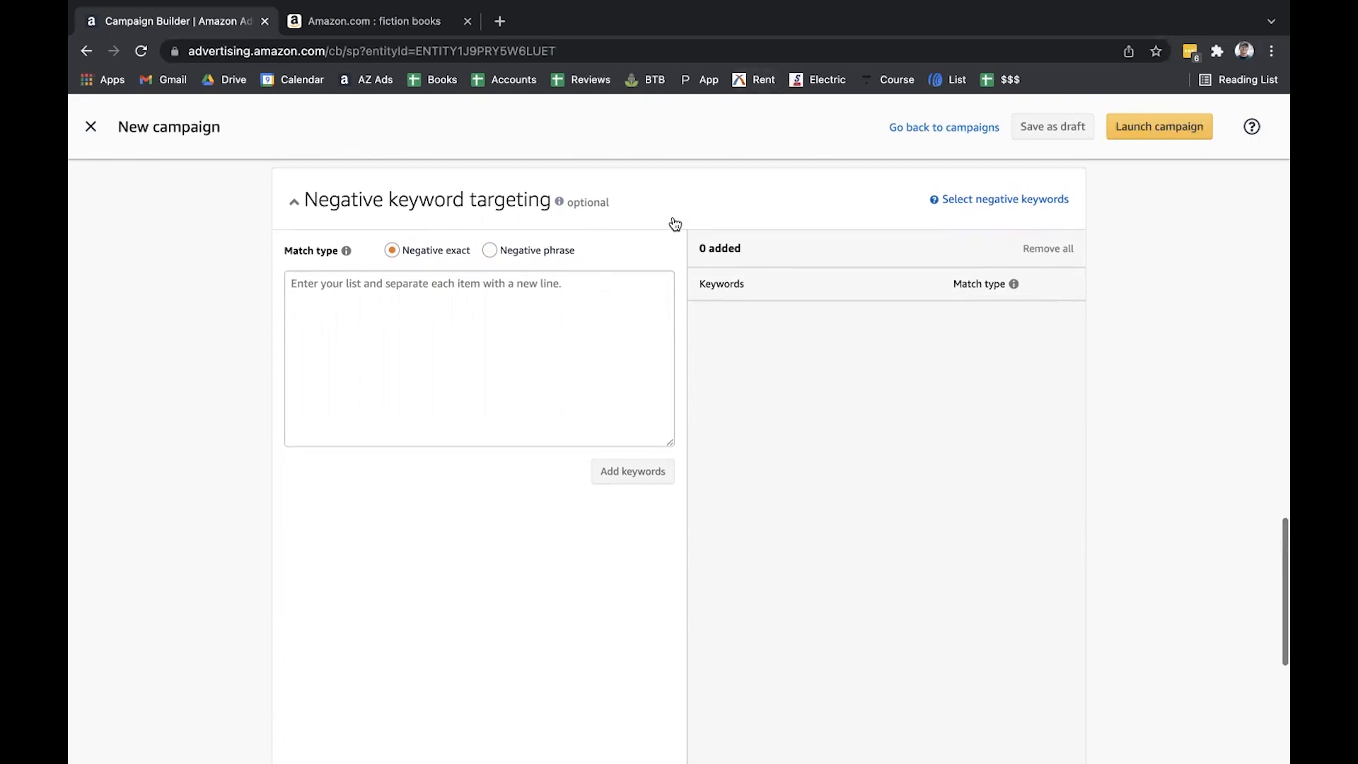